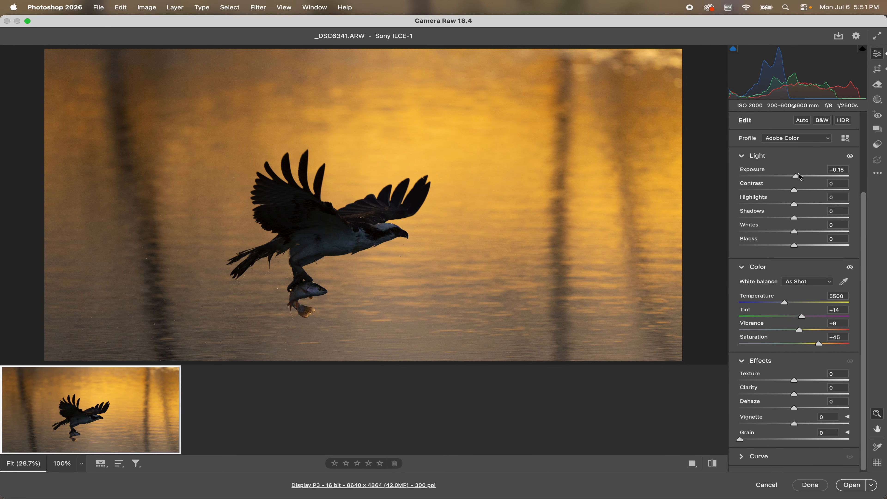
- Set the raw photo's Exposure to -0.05 and Blacks to +13, and open it in Photoshop
drag(799, 177, 796, 181)
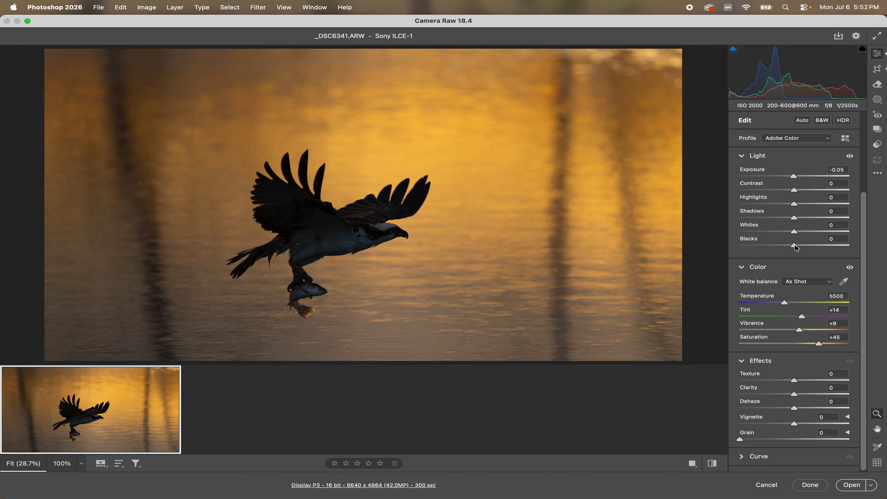
drag(794, 244, 802, 246)
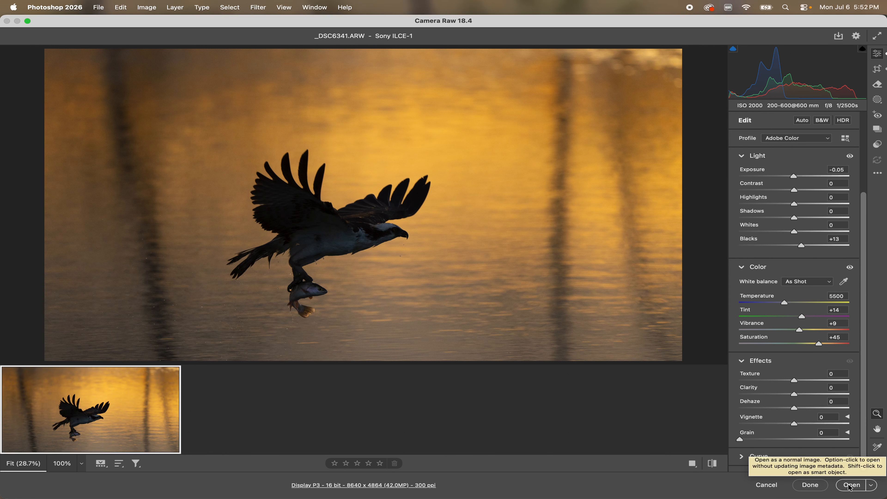
click(851, 486)
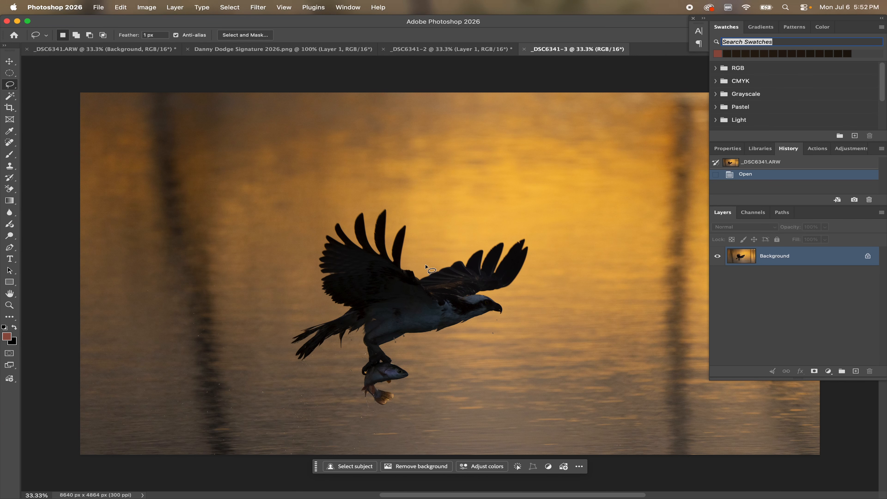
- Run the Topaz Photo AI filter on the photo and delete its automatically added Sharpen and Remove Noise enhancements
key(super+1)
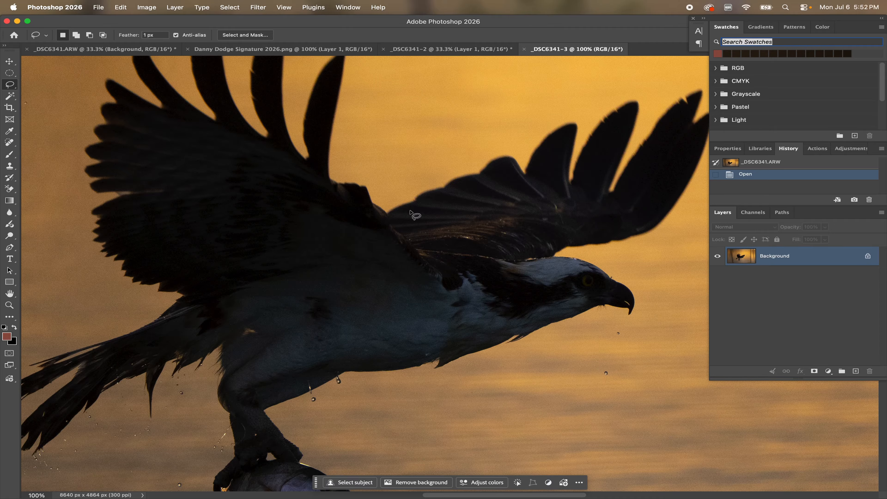
key(super+equal)
key(super+equal)
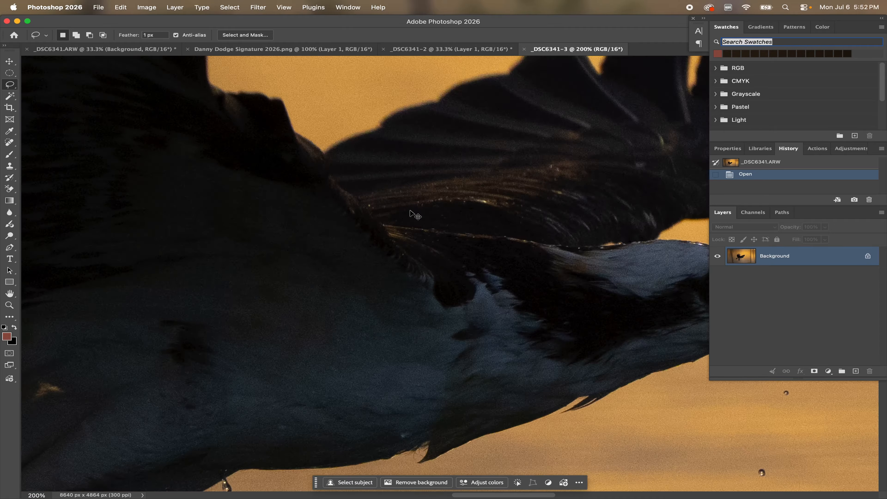
drag(471, 176, 488, 128)
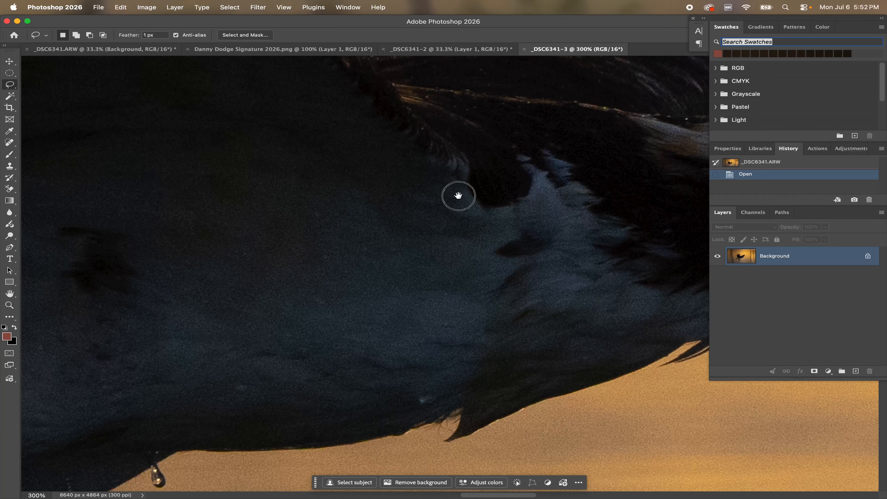
key(super+equal)
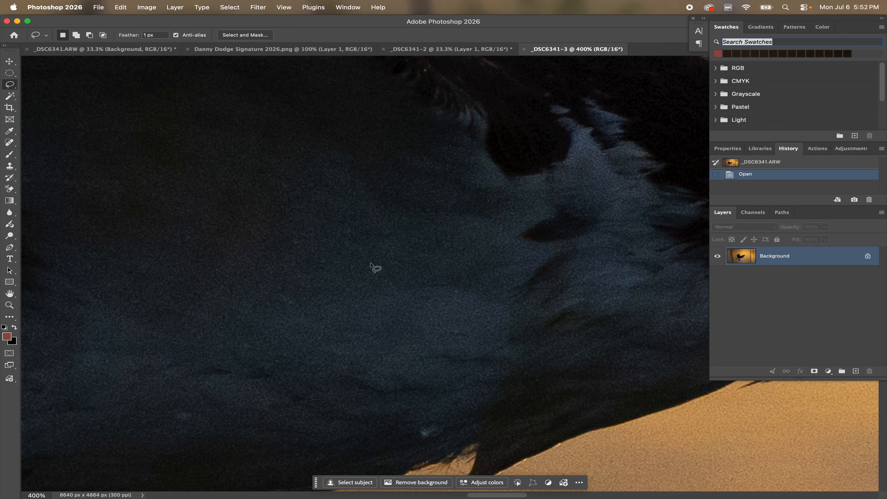
scroll(373, 267, down, 10)
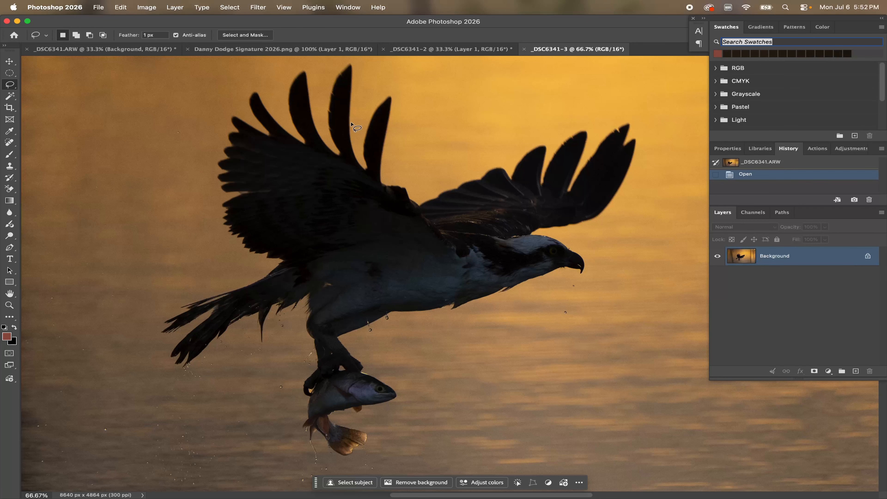
click(259, 7)
mouse_move(273, 240)
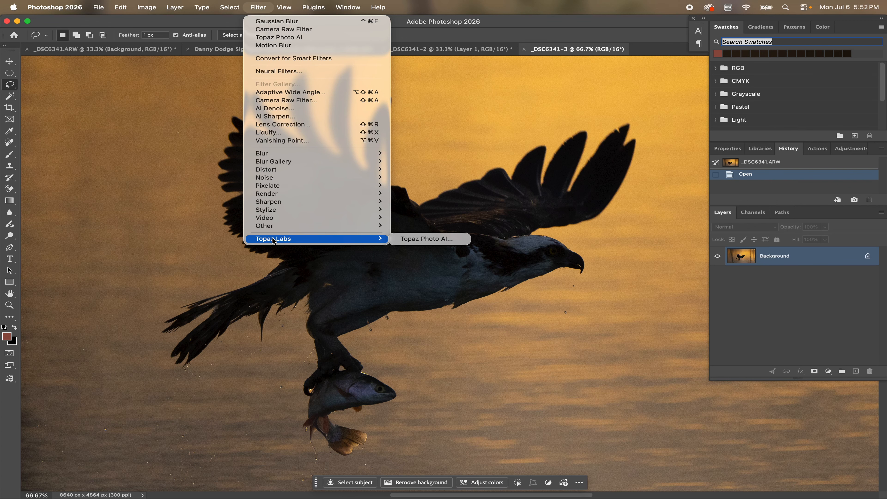
click(430, 240)
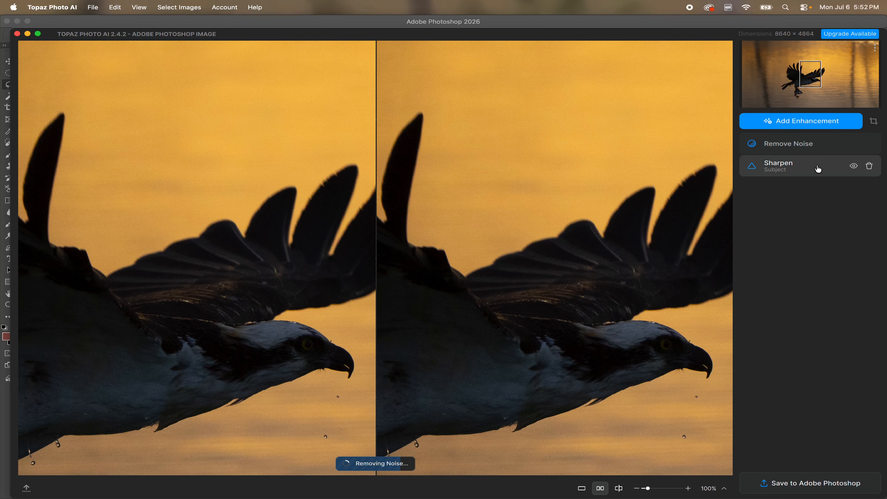
click(870, 166)
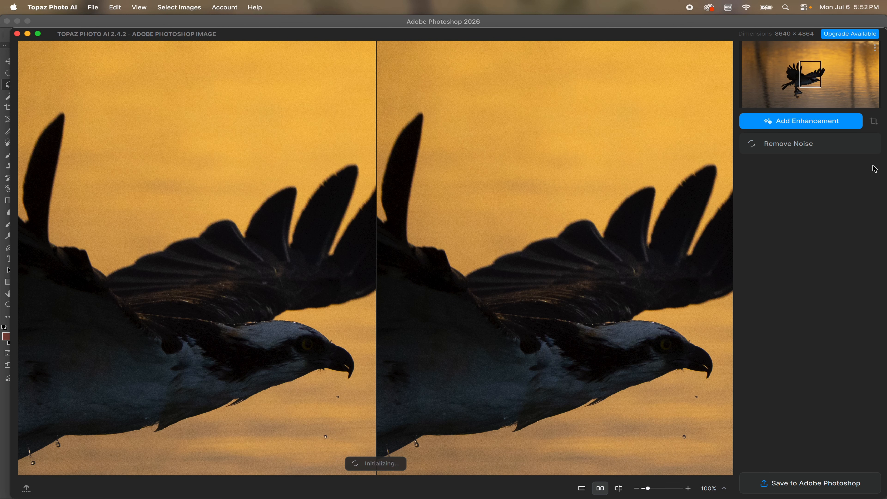
click(870, 143)
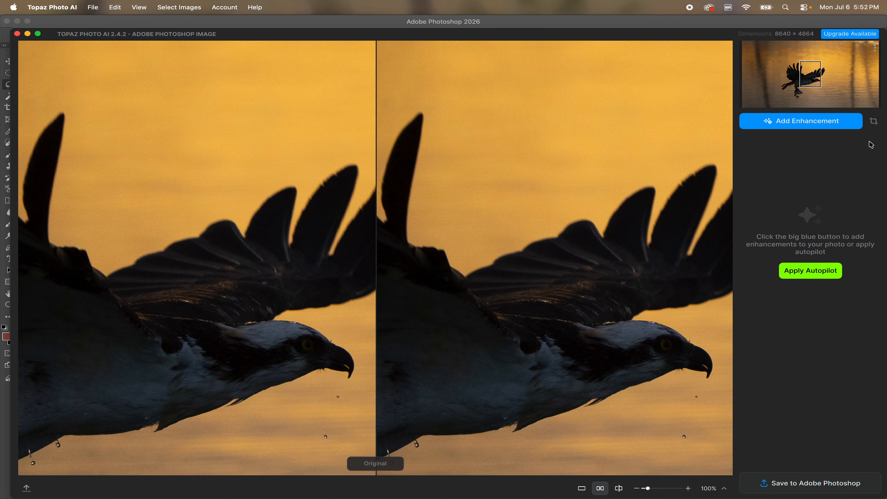
- Add a Remove Noise enhancement with the Normal model and strength 33, checking the preview on the osprey
scroll(572, 172, up, 3)
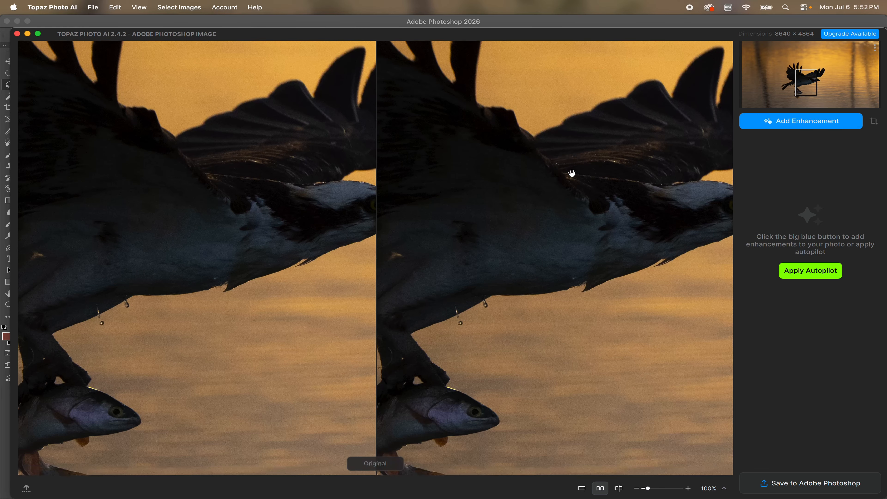
scroll(572, 173, up, 3)
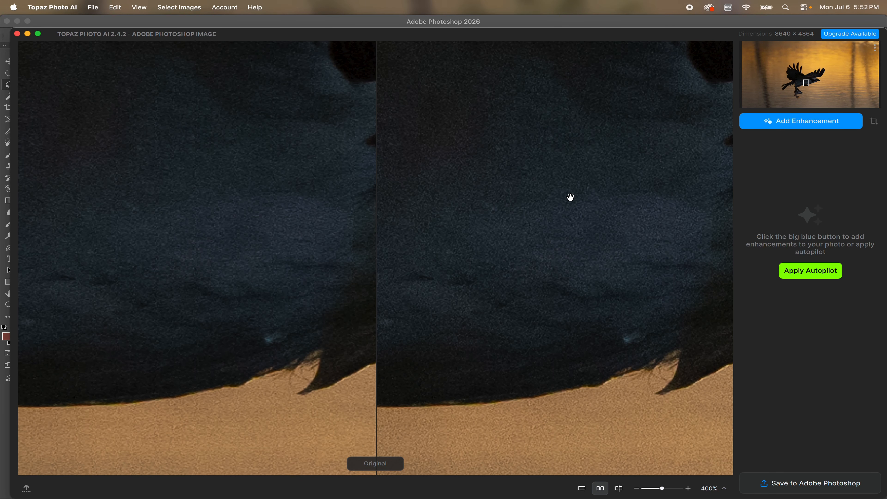
scroll(594, 196, left, 5)
click(778, 122)
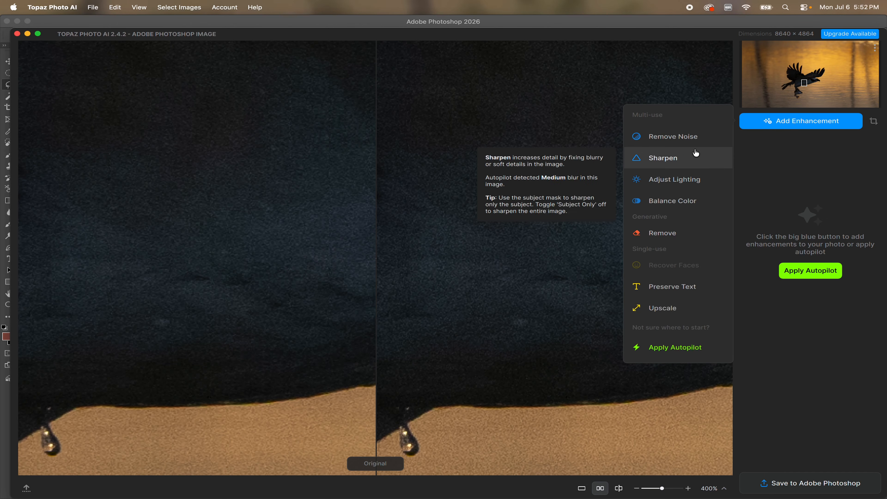
click(676, 139)
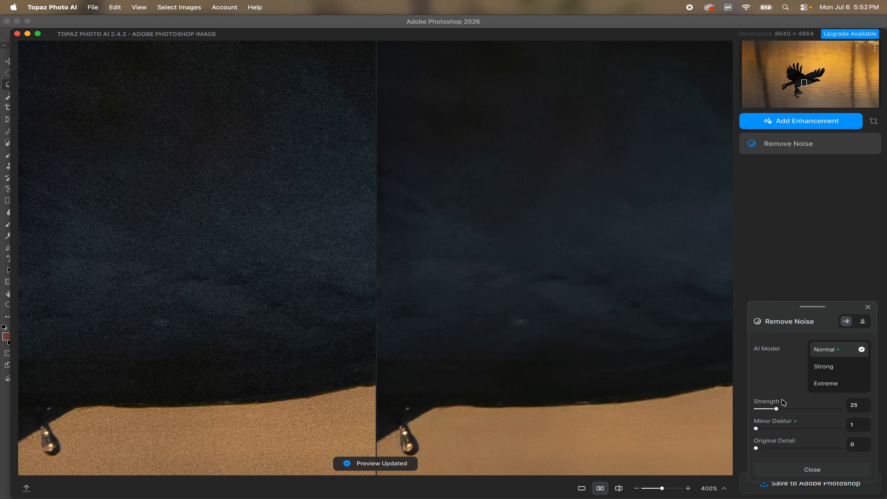
drag(775, 410, 782, 410)
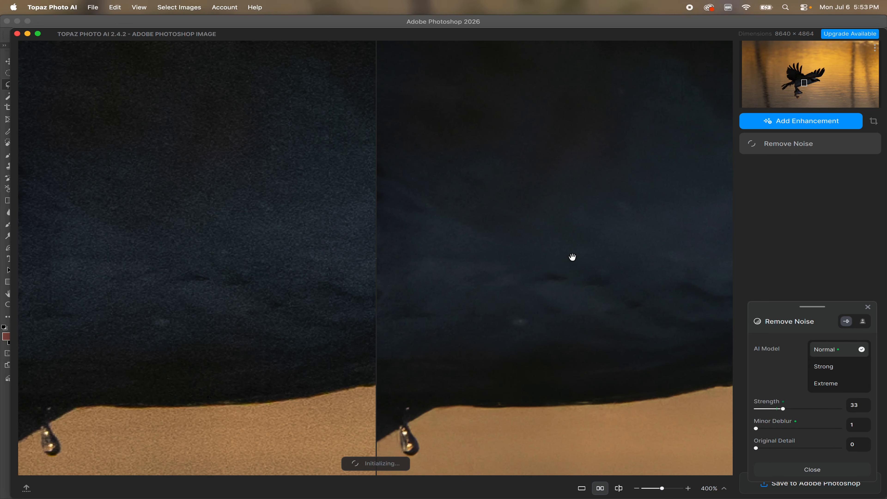
drag(572, 228, 495, 304)
key(super+minus)
key(super+minus)
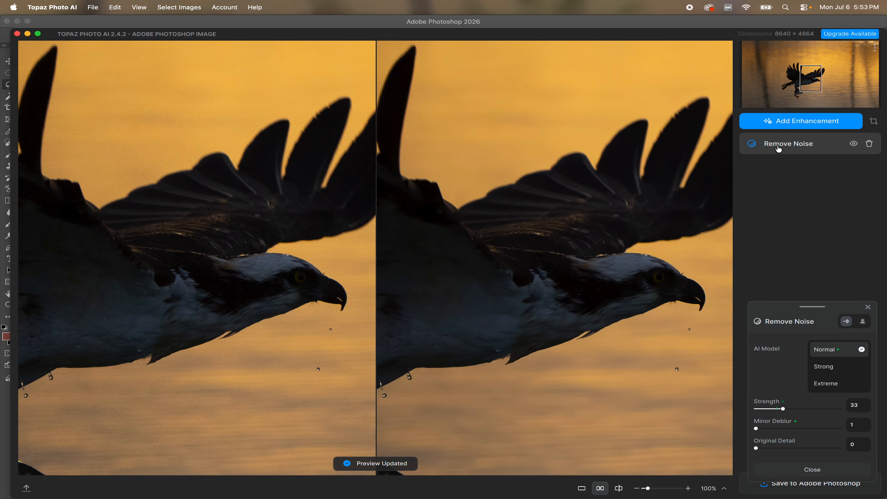
- Add a Sharpen enhancement to the subject with strength 33 and save the result back to Photoshop
click(783, 123)
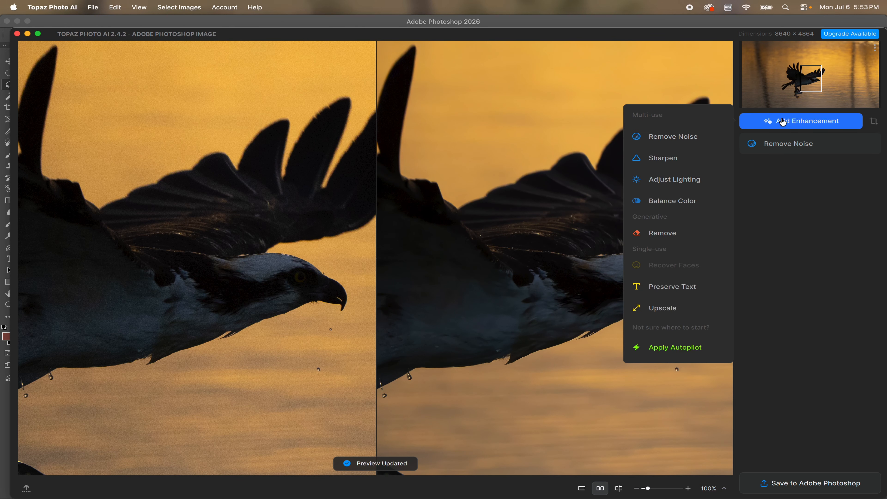
click(663, 158)
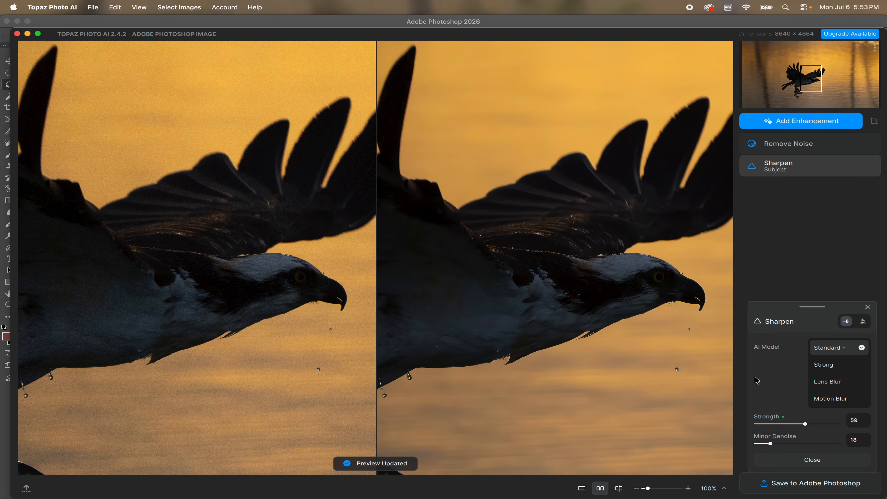
click(784, 424)
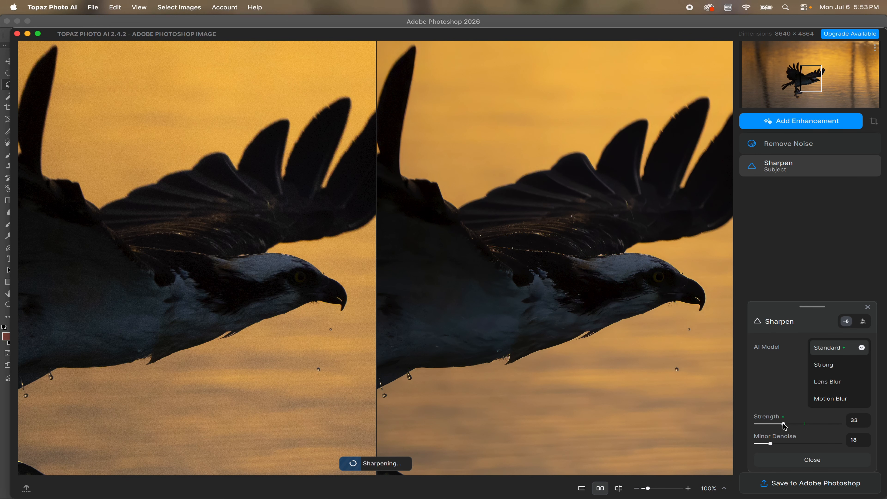
key(super+minus)
key(super+equal)
key(super+equal)
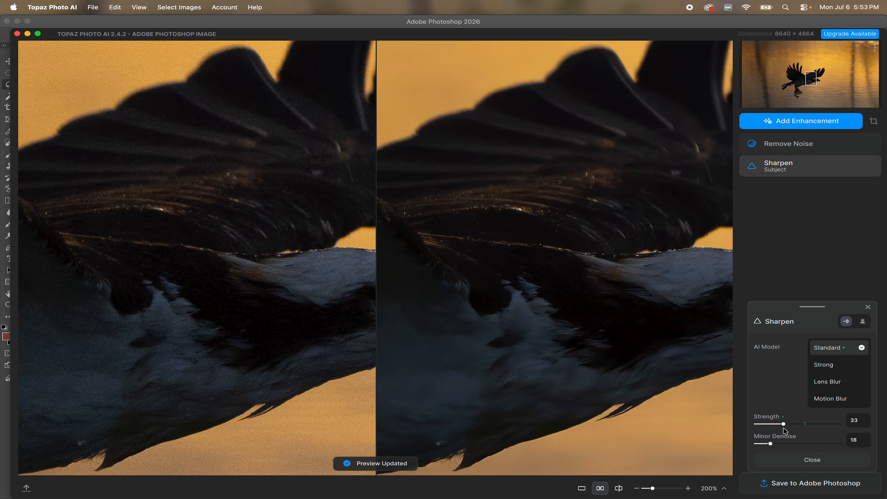
click(812, 459)
click(795, 485)
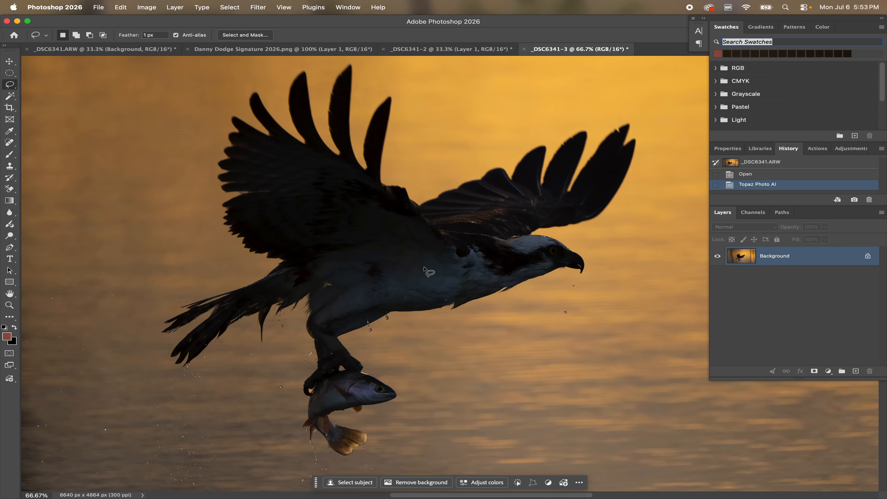
- Crop the photo closer around the osprey and its fish, to about 5081 x 3474 px
scroll(425, 266, down, 3)
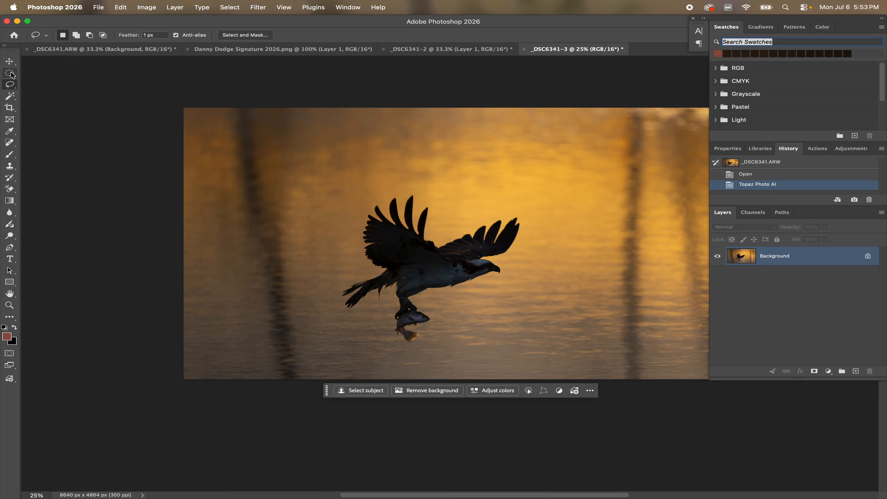
click(10, 107)
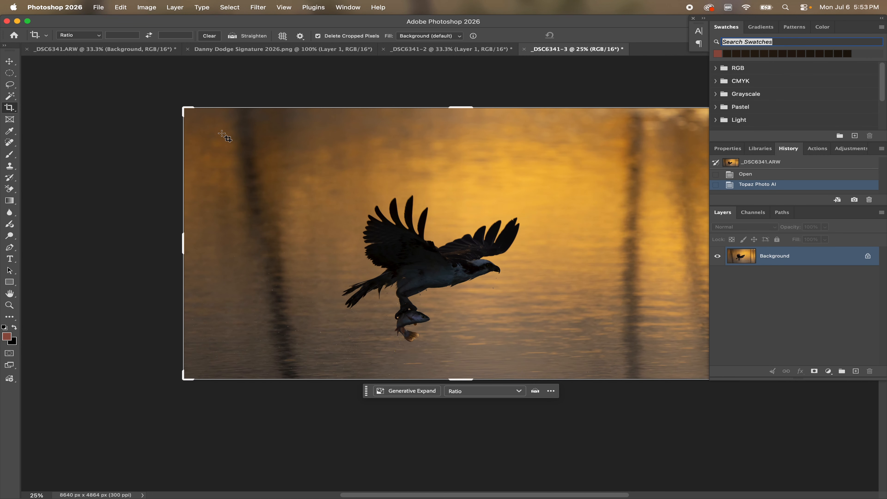
drag(182, 108, 226, 138)
drag(693, 348, 621, 339)
drag(574, 293, 562, 289)
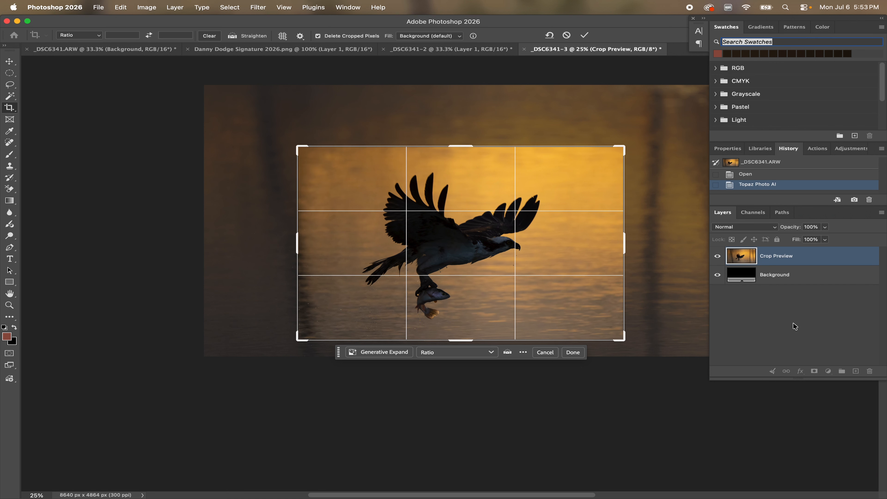
double_click(571, 306)
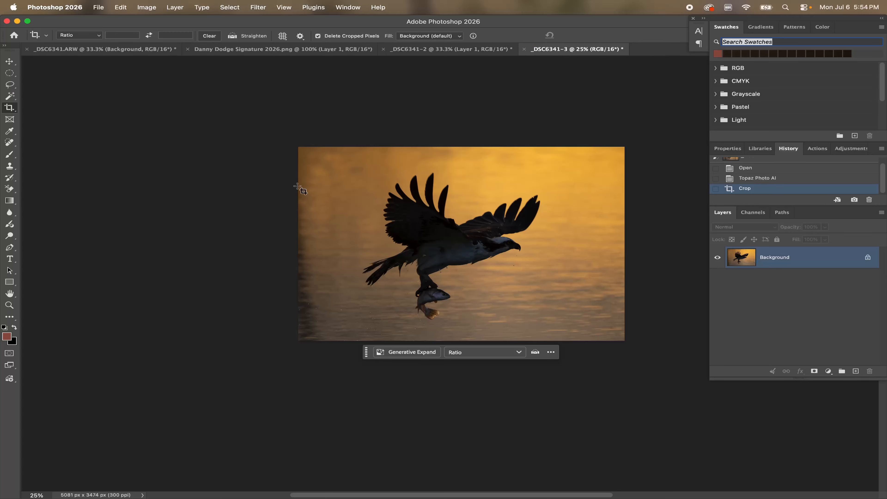
- Select the osprey and fish with Select Subject and copy them onto a new layer
key(super+equal)
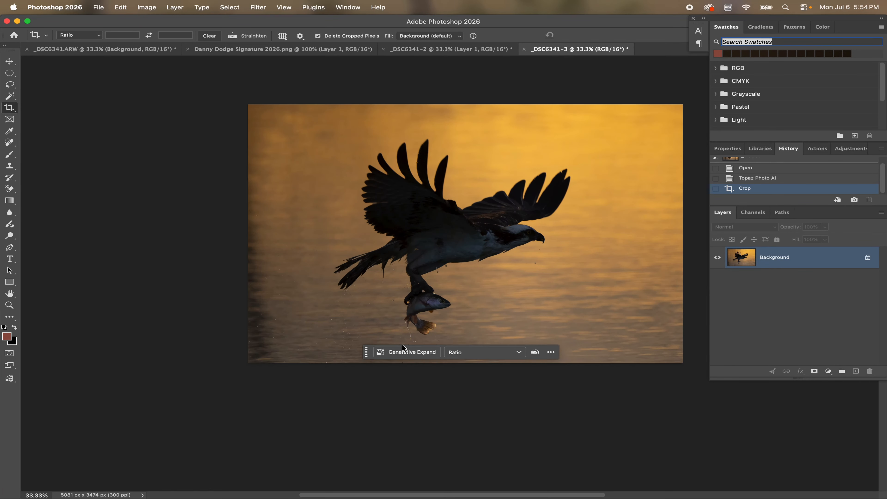
key(super+equal)
drag(483, 282, 404, 328)
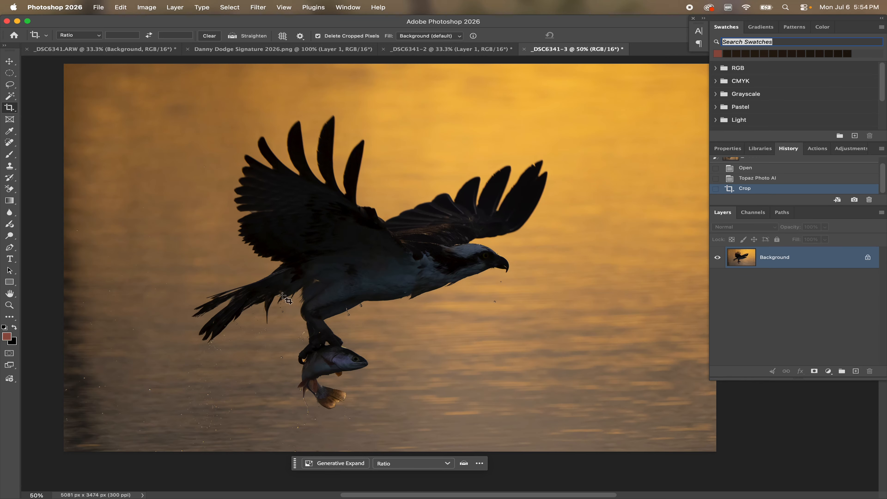
click(10, 62)
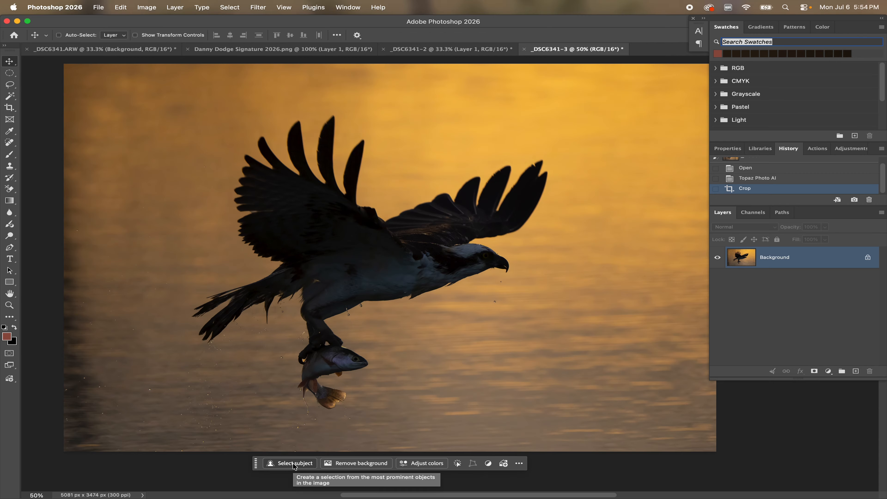
click(295, 465)
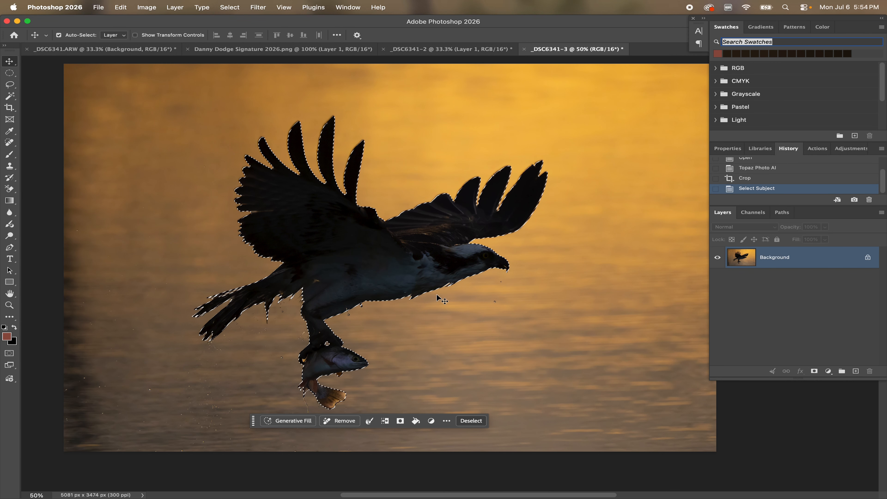
key(super)
key(super+c)
key(super+v)
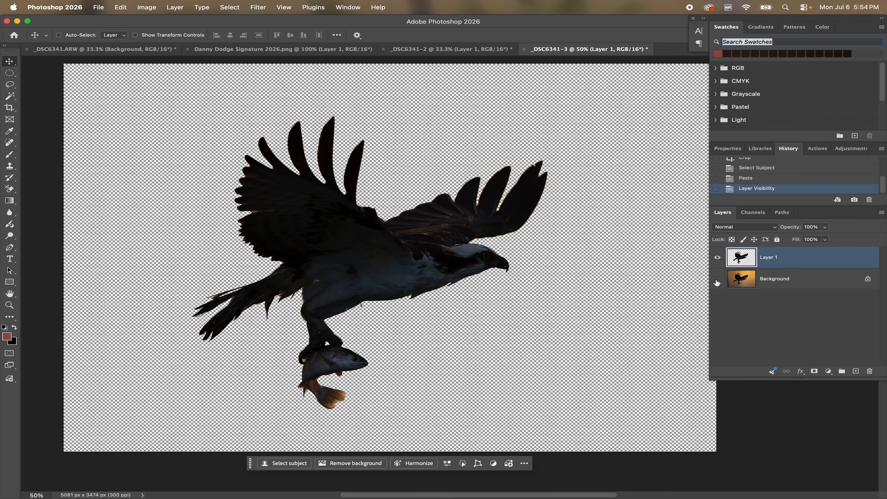
- Check the osprey cutout by hiding and reshowing the Background layer, and examine the head up close
click(718, 279)
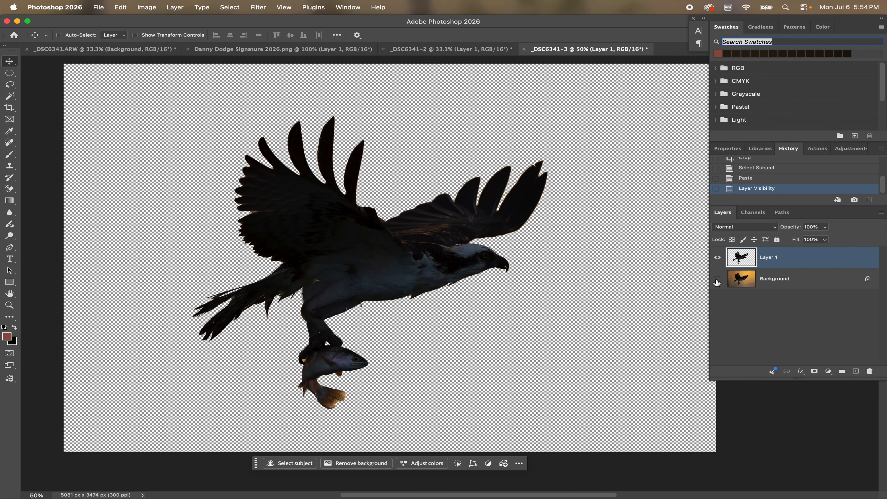
click(717, 282)
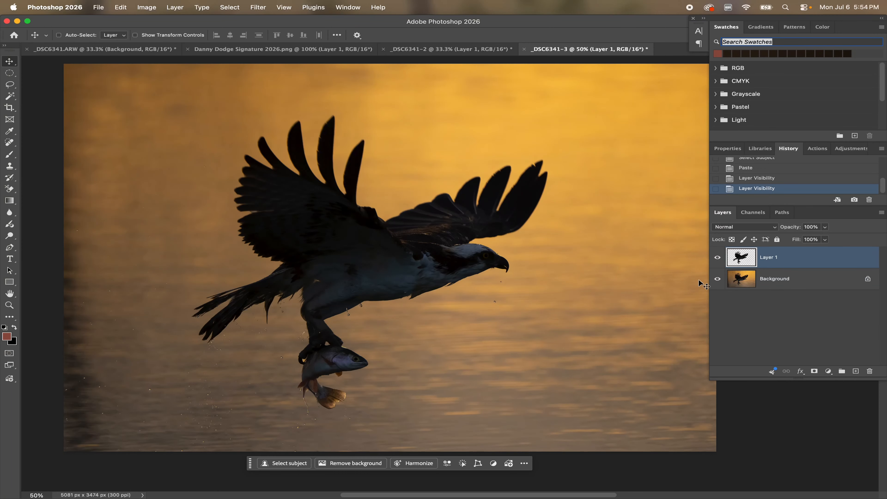
key(super+plus)
key(super+plus)
key(super+plus)
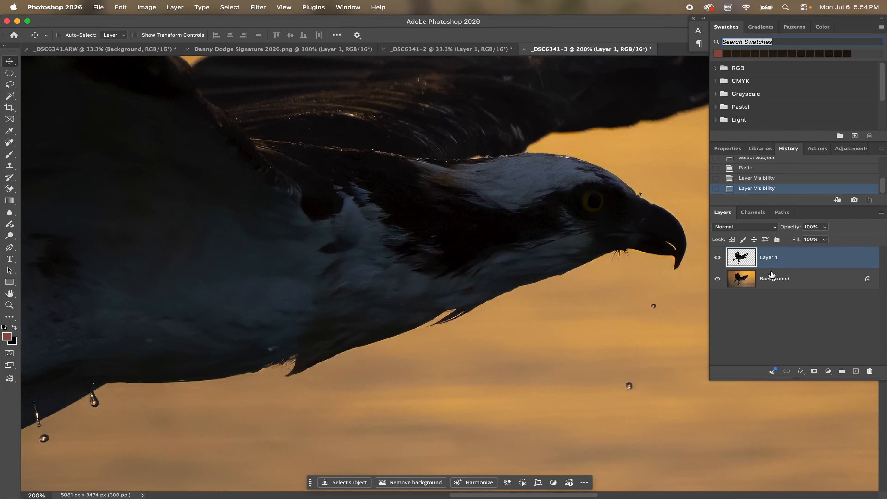
- Inspect the cutout edges along the far wing with the Background layer hidden, and show the Background again
click(717, 279)
drag(526, 207, 544, 389)
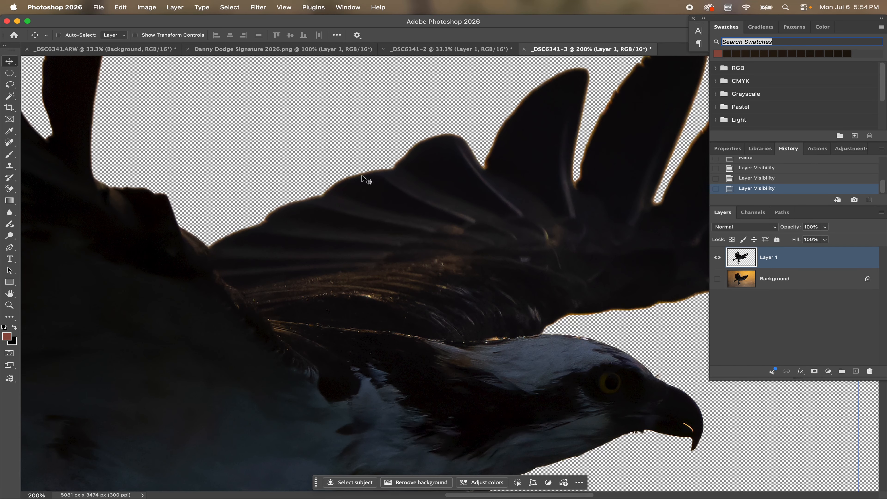
click(717, 279)
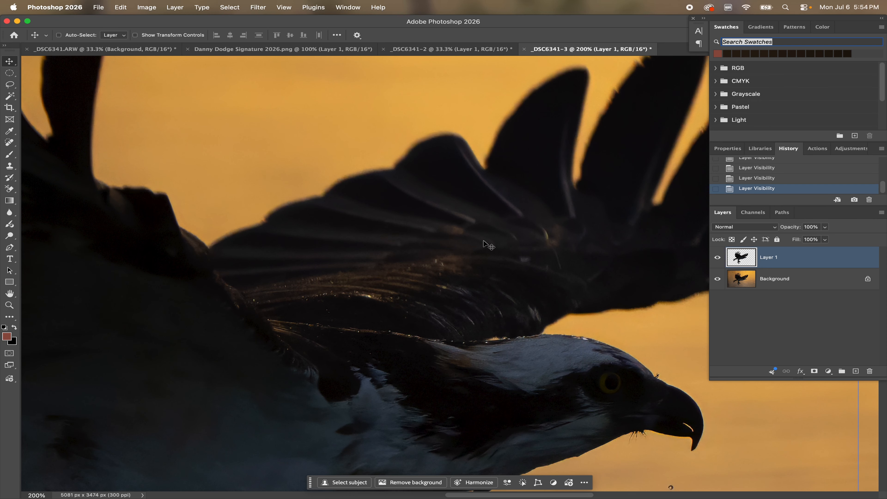
- Brighten the osprey layer with the Camera Raw Filter, setting Exposure to +2.70
key(super+minus)
key(super+minus)
key(super+minus)
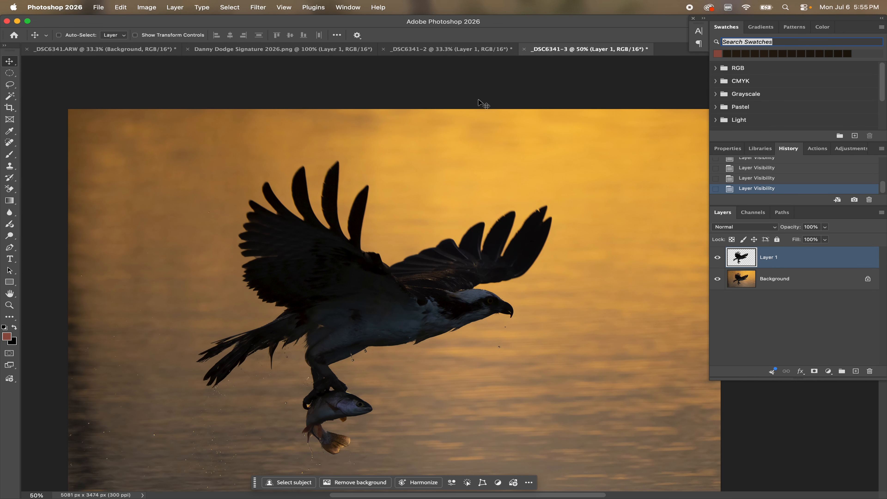
click(258, 8)
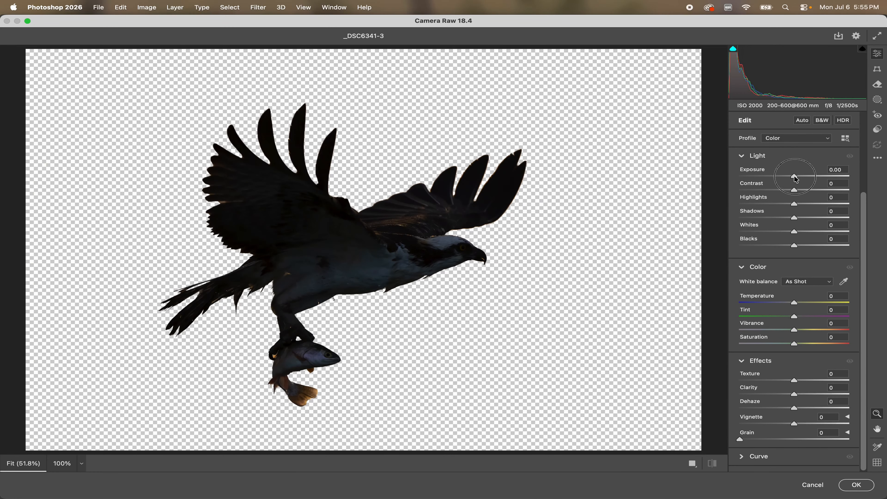
drag(794, 177, 829, 182)
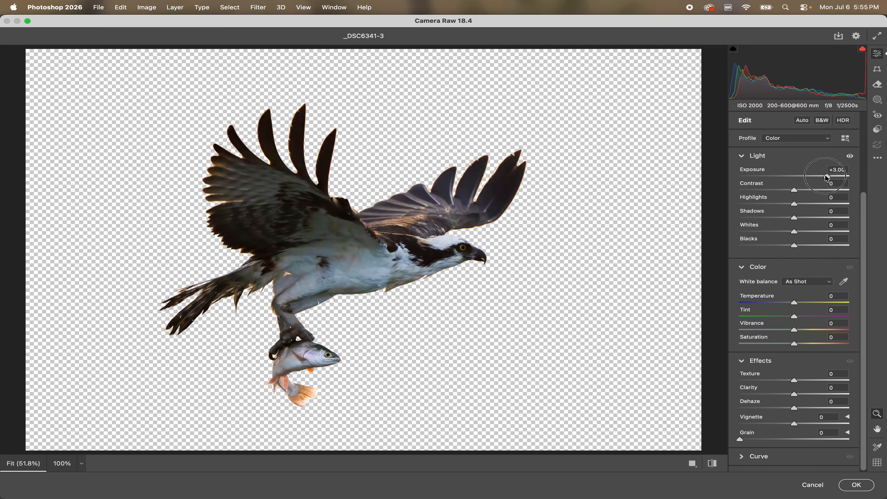
mouse_move(827, 178)
mouse_down()
mouse_move(795, 182)
mouse_move(824, 190)
mouse_up()
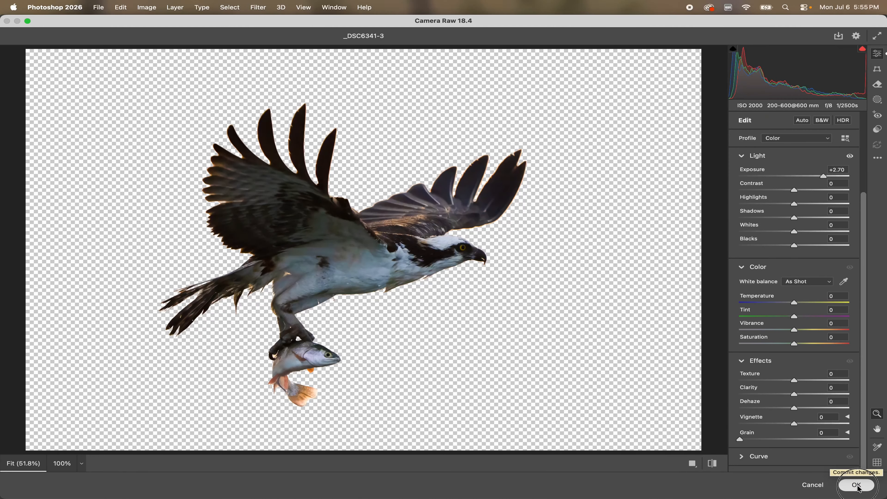
click(858, 486)
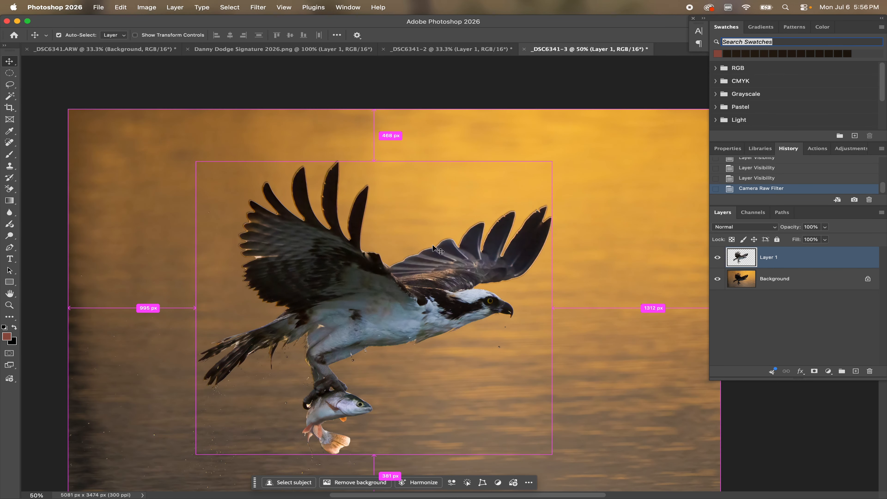
- Load Layer 1's transparency as a selection around the osprey and invert the selection
key(super+equal)
key(super+equal)
key(super+equal)
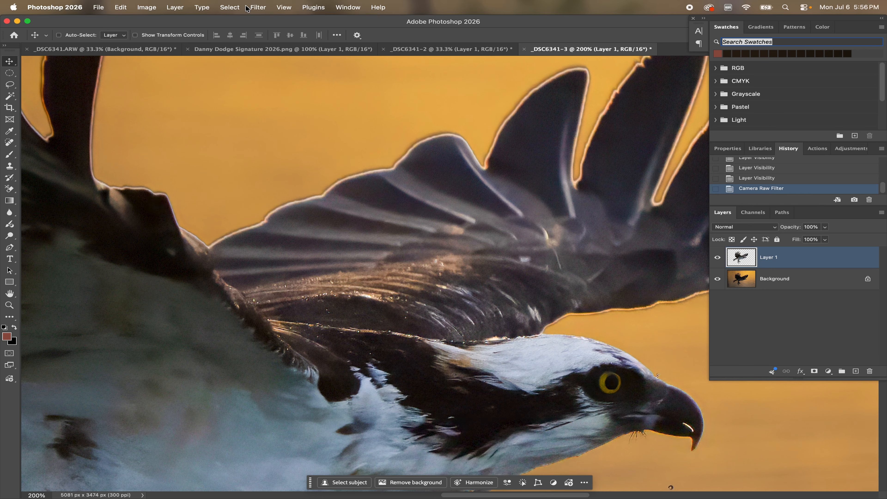
click(237, 7)
click(256, 201)
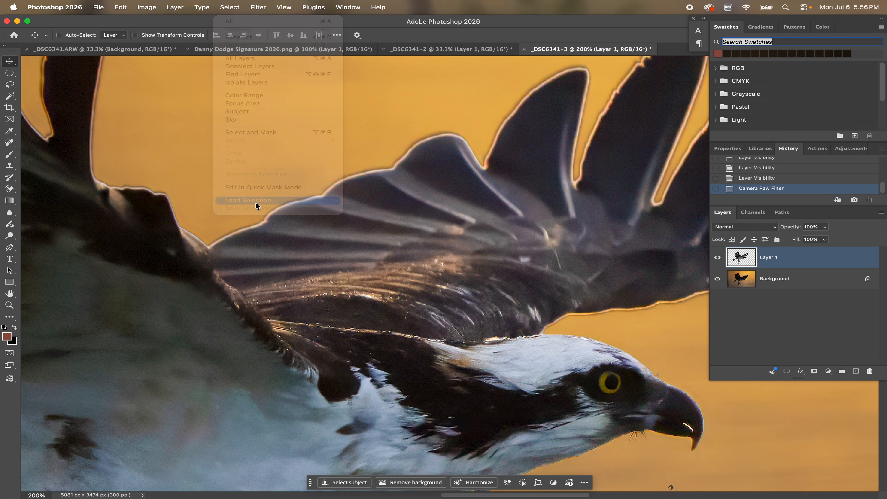
click(365, 328)
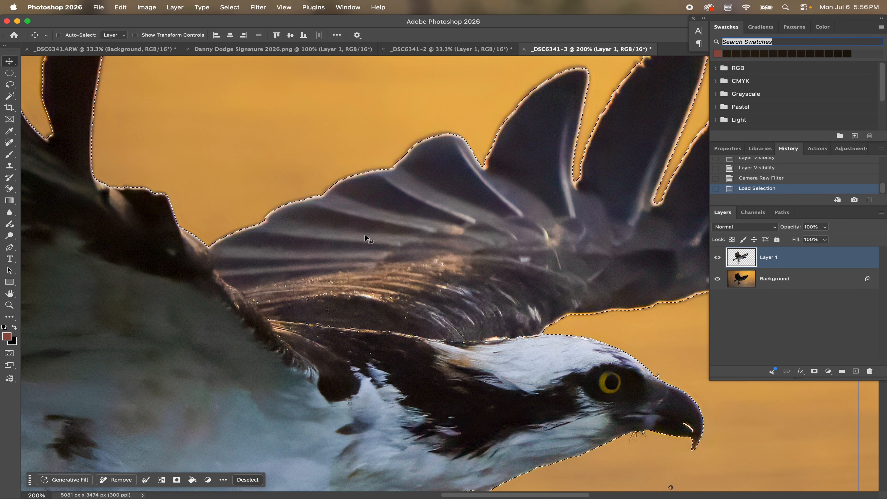
key(super+minus)
key(super+minus)
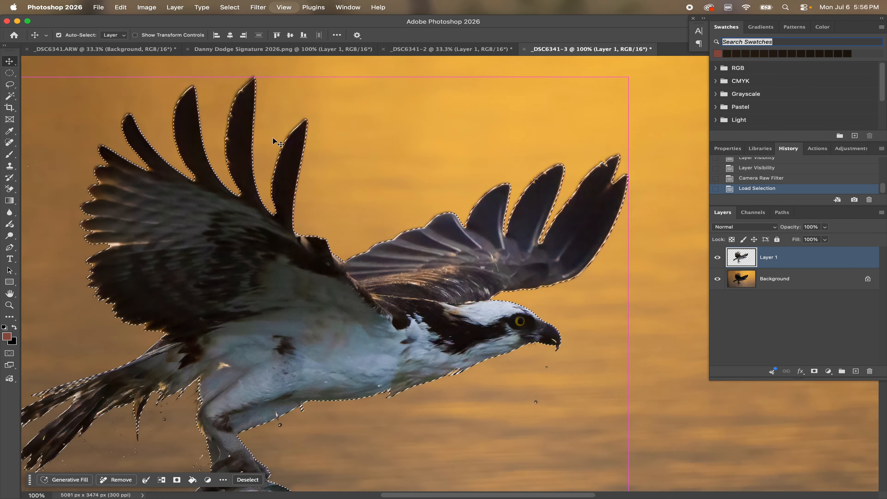
click(229, 7)
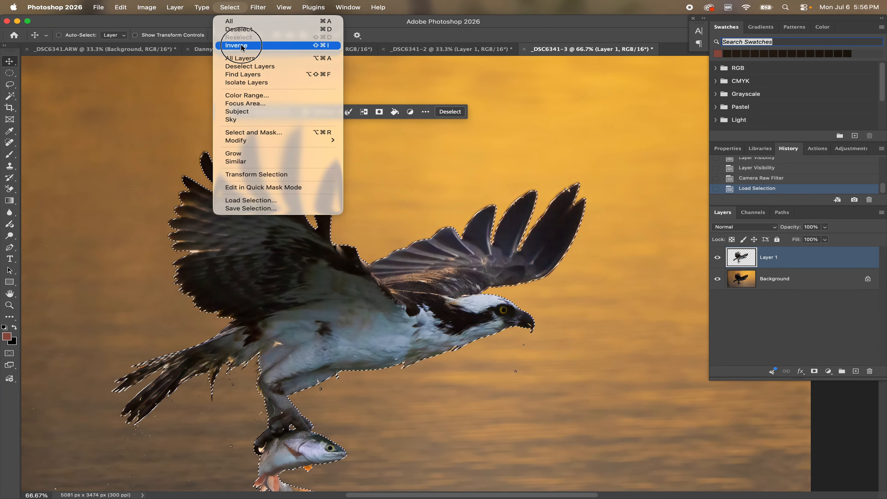
click(243, 45)
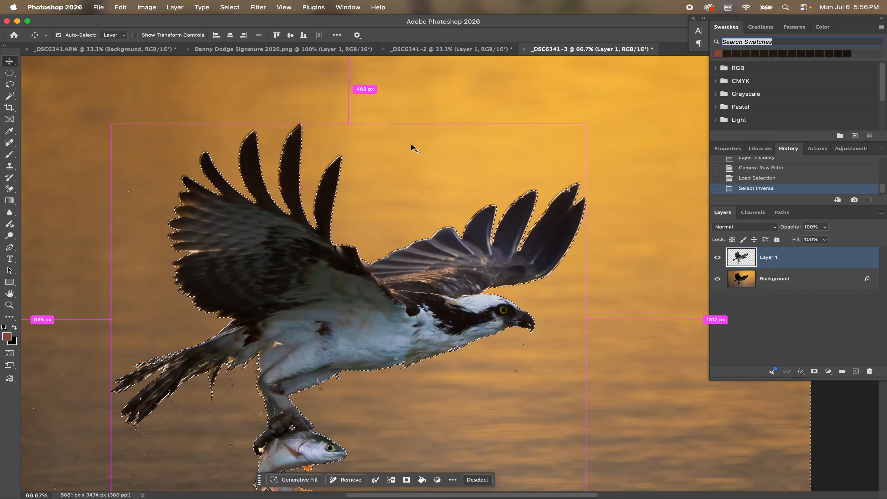
- Expand the inverted selection by 5 pixels, delete the bright fringe around the osprey on Layer 1, and deselect
key(super+minus)
key(super+minus)
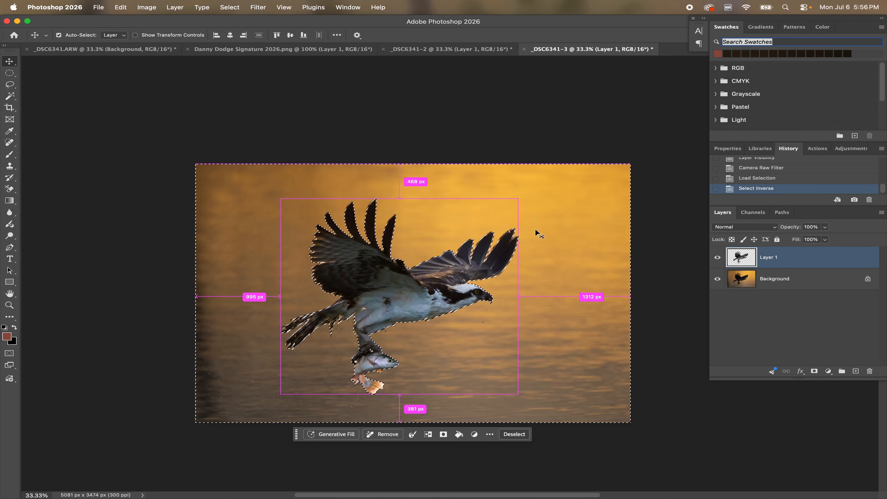
scroll(535, 228, up, 10)
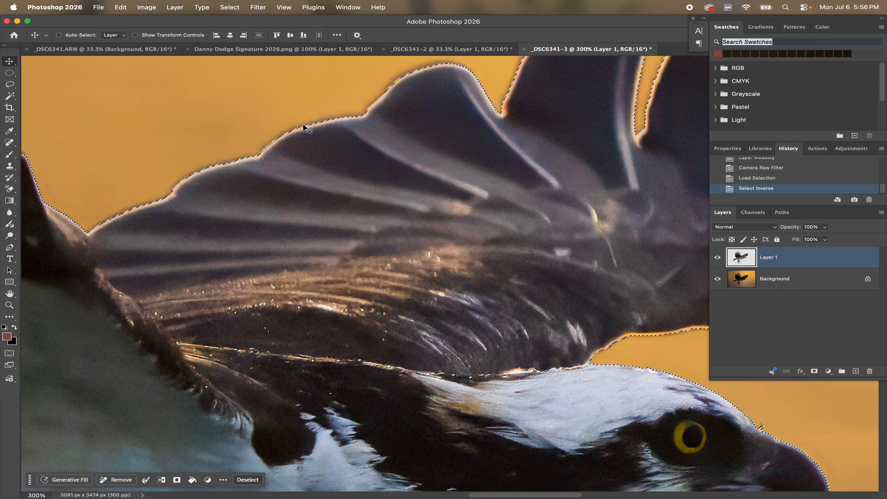
click(229, 6)
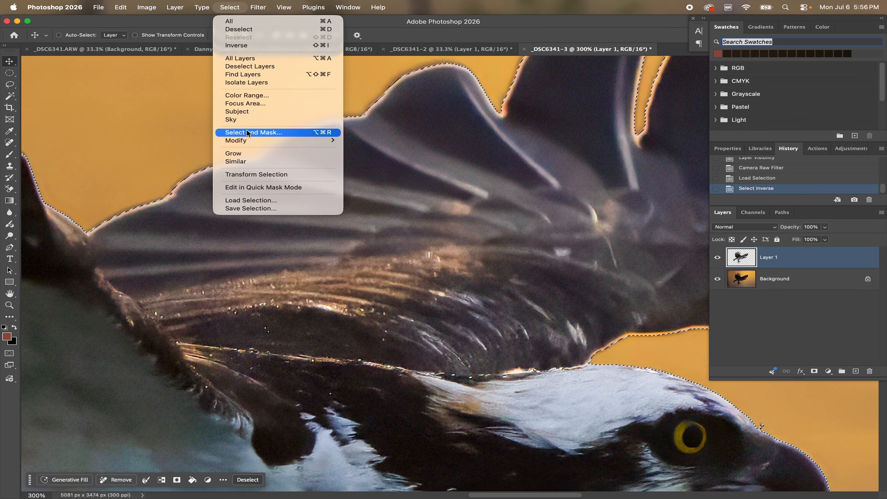
mouse_move(247, 141)
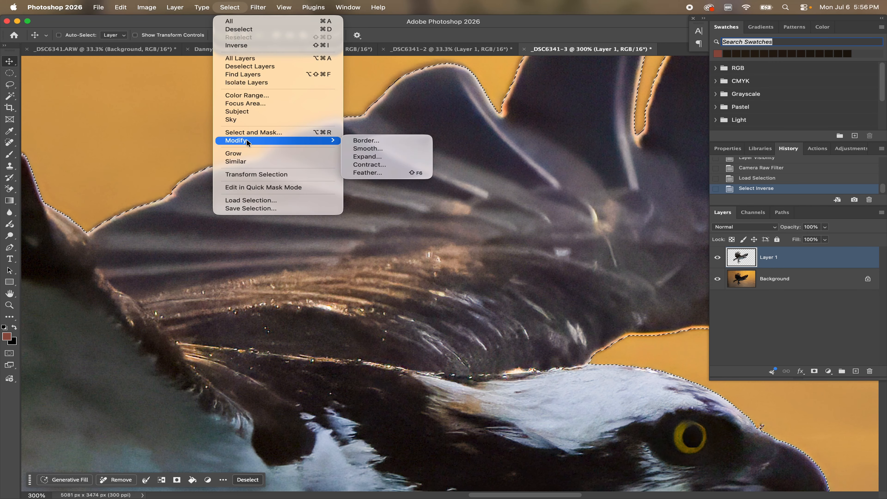
click(380, 156)
key(Tab)
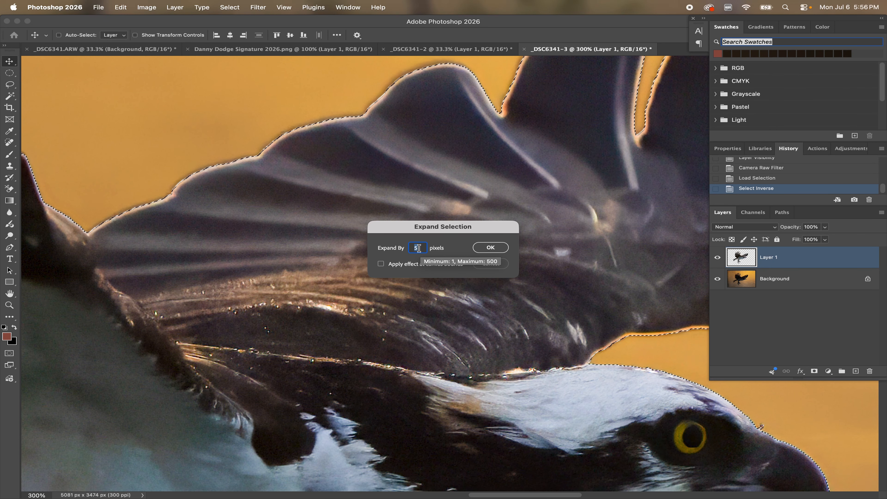
click(490, 248)
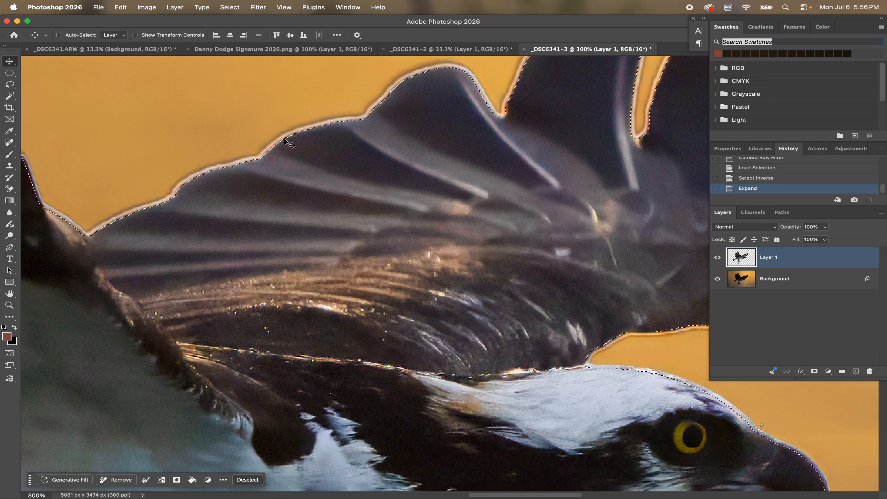
key(Delete)
key(ctrl+d)
key(m)
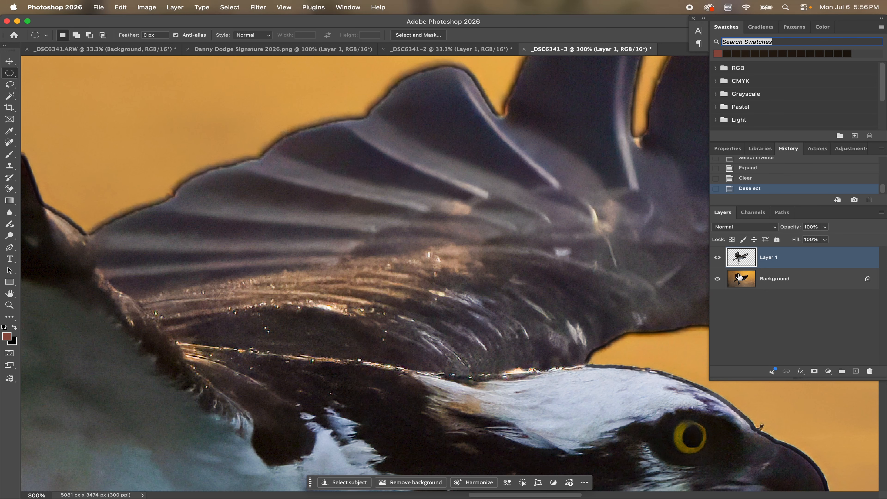
- Compare the brightened osprey with the original by hiding and reshowing Layer 1
click(716, 257)
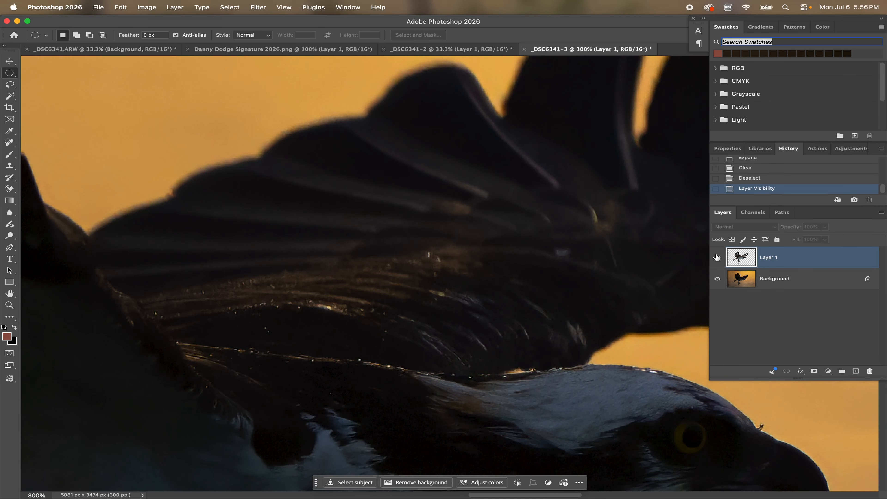
click(716, 258)
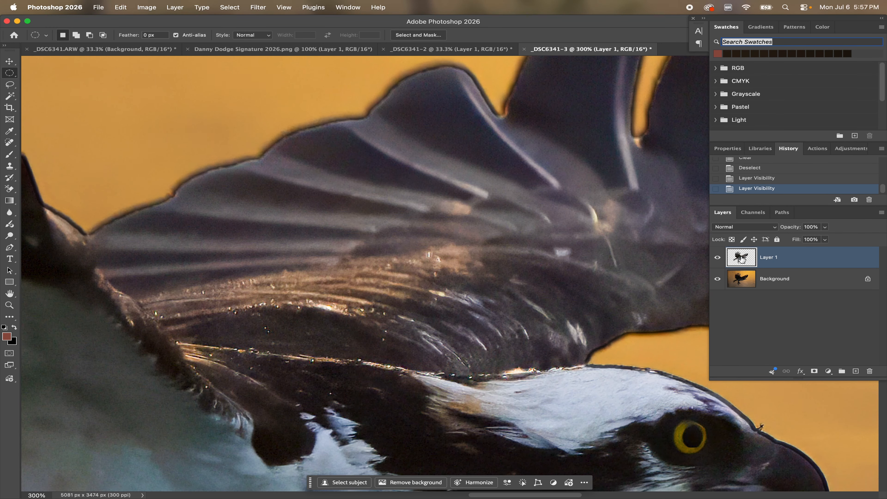
key(ctrl+minus)
key(ctrl+minus)
key(ctrl+minus)
key(ctrl+minus)
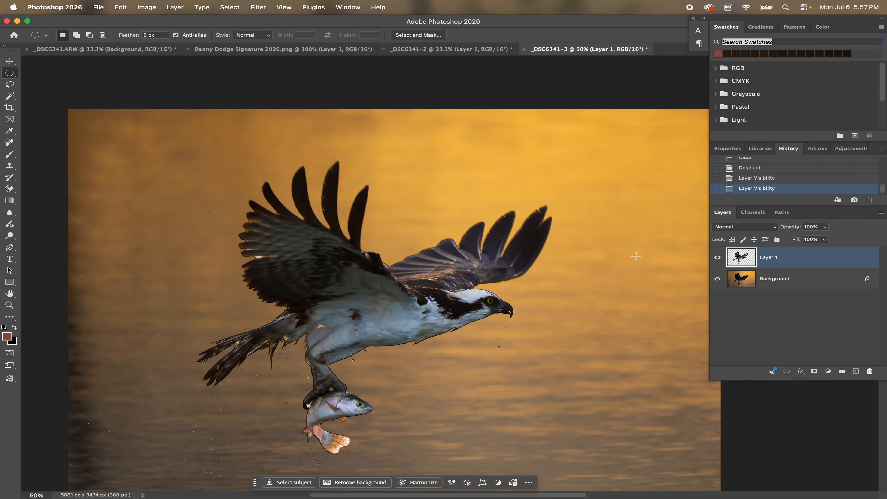
- Load Layer 1's transparency as a new selection and expand it by 11 pixels around the osprey
click(234, 9)
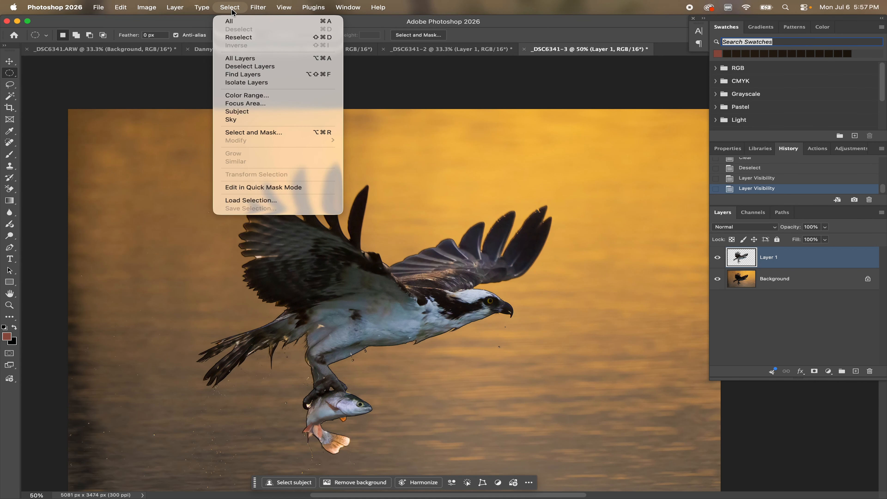
click(261, 201)
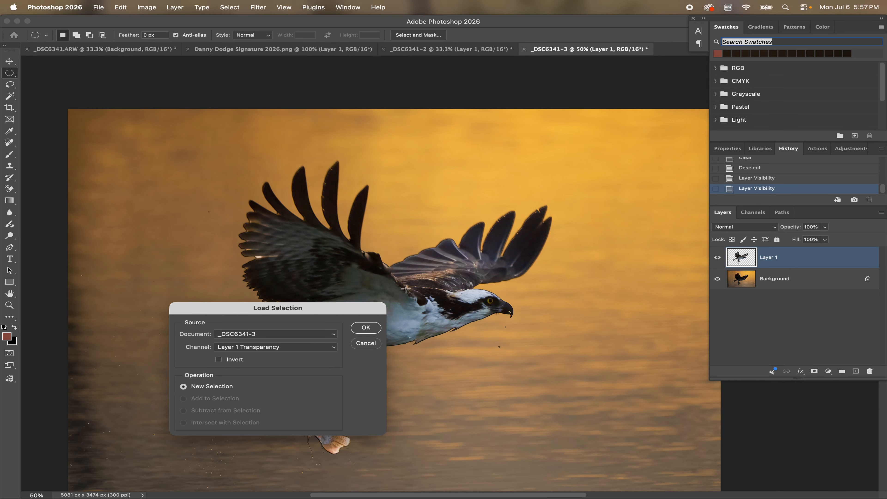
click(366, 327)
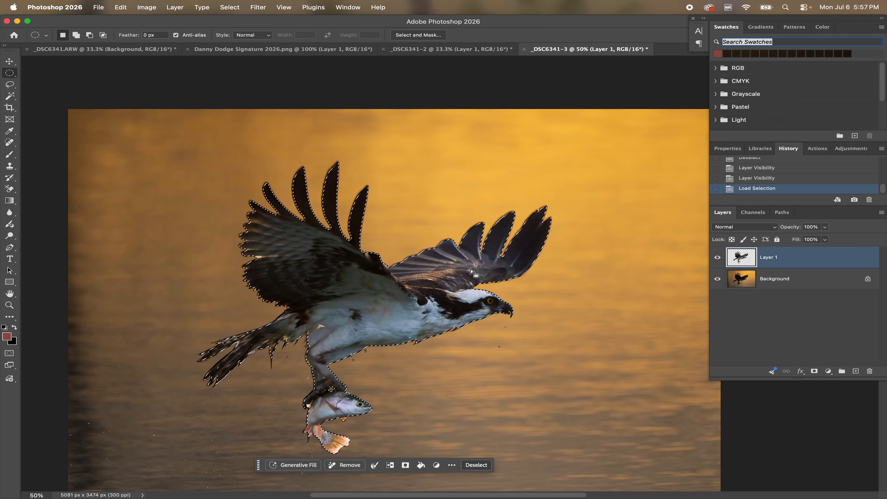
click(229, 8)
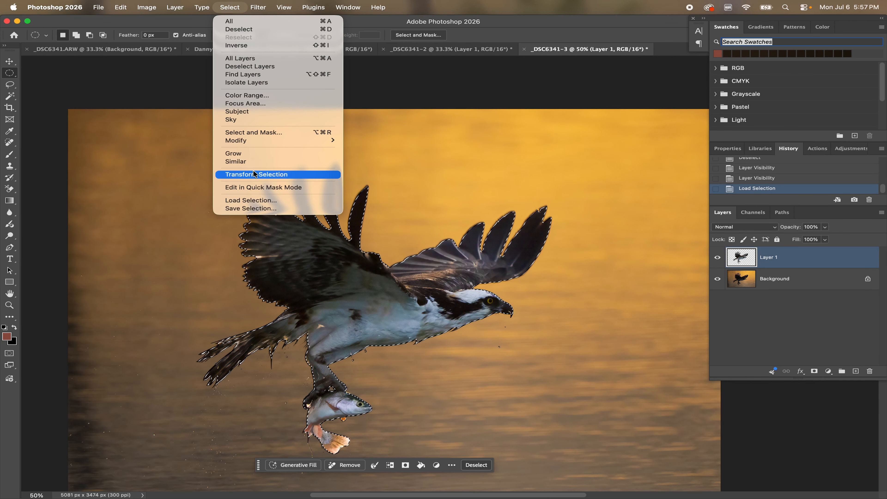
mouse_move(248, 143)
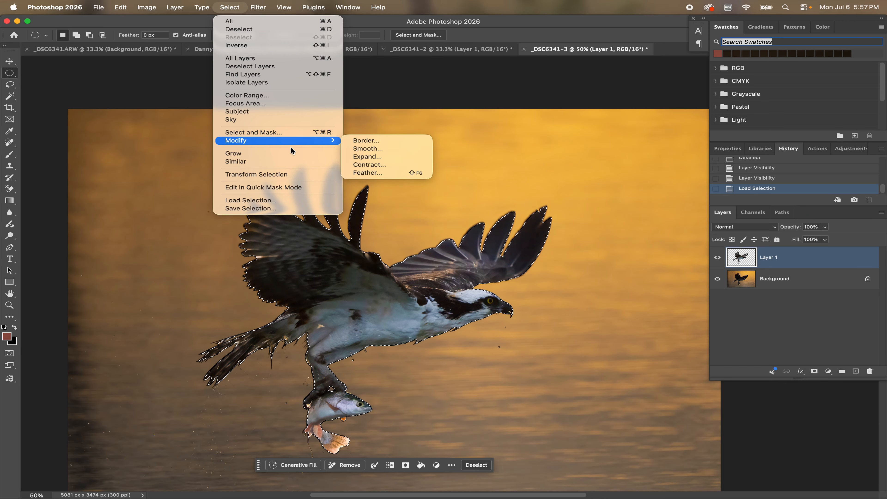
click(367, 156)
text(11)
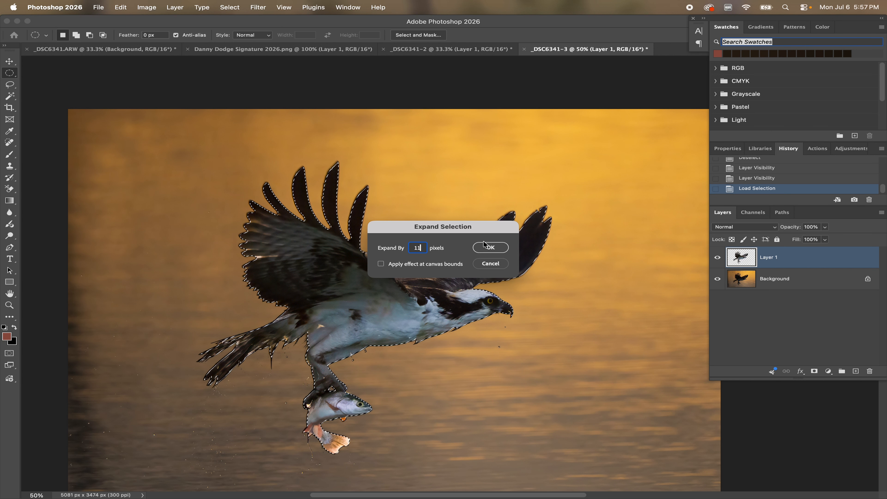
click(484, 245)
scroll(488, 247, up, 5)
scroll(488, 246, up, 2)
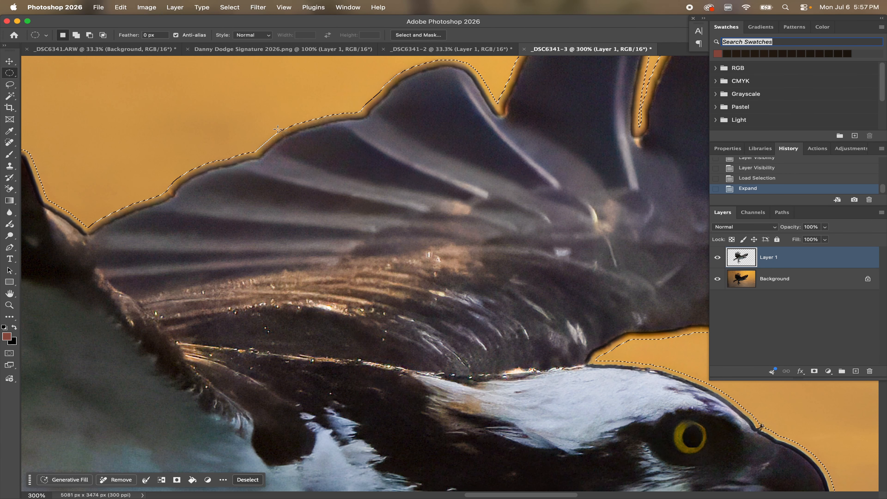
- Hide Layer 1 and remove the original osprey from the Background layer using the expanded selection
click(717, 257)
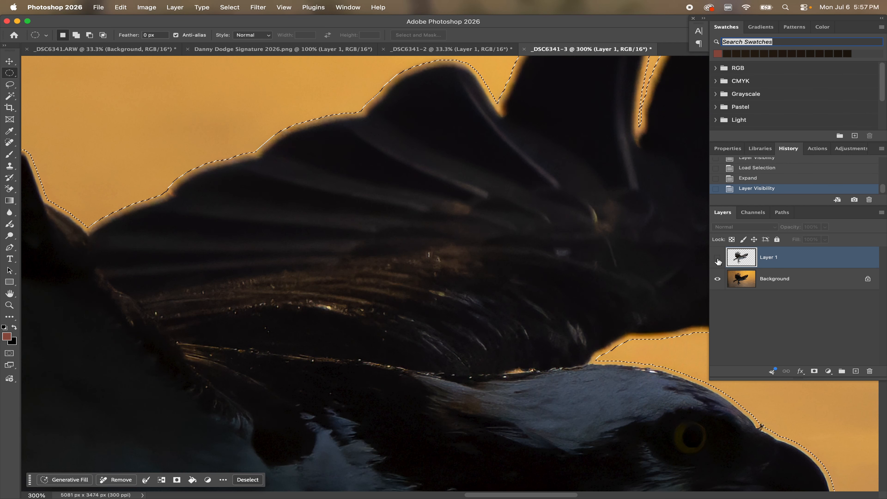
click(741, 279)
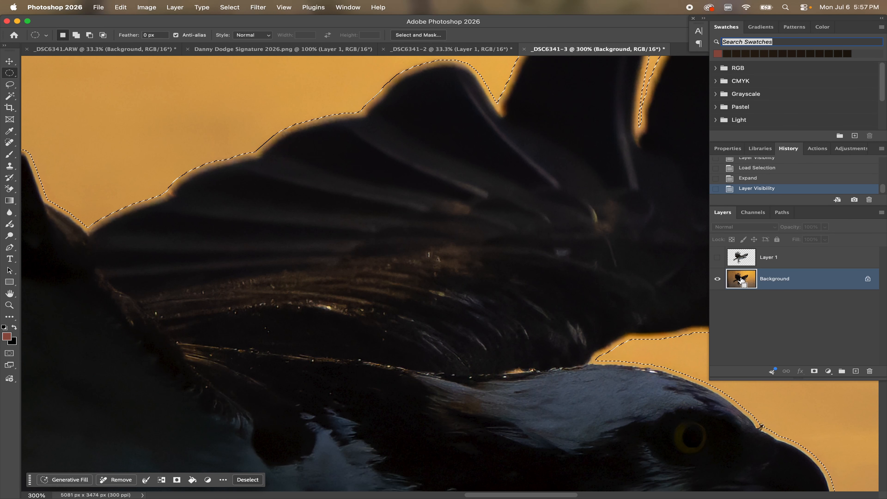
key(super+minus)
key(super+minus)
key(super+minus)
drag(580, 331, 605, 268)
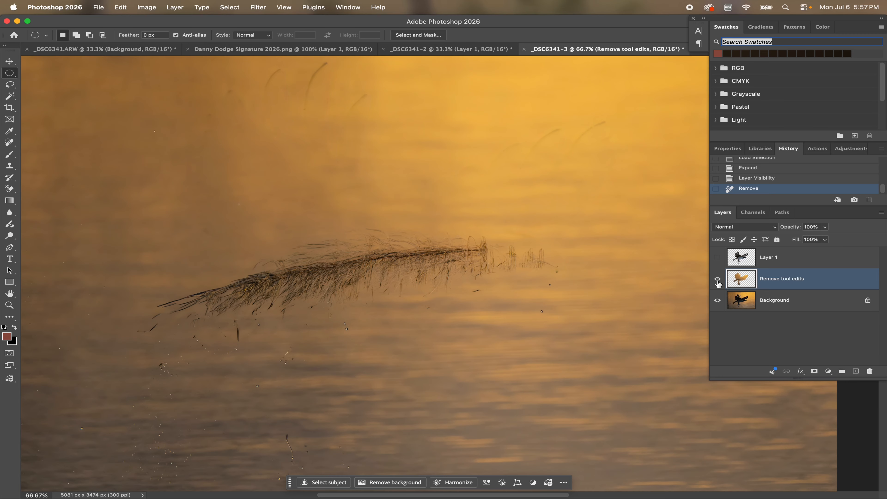
- Check the removal fill with the Background hidden and reshown, and merge the Remove tool edits layer with the Background
click(717, 300)
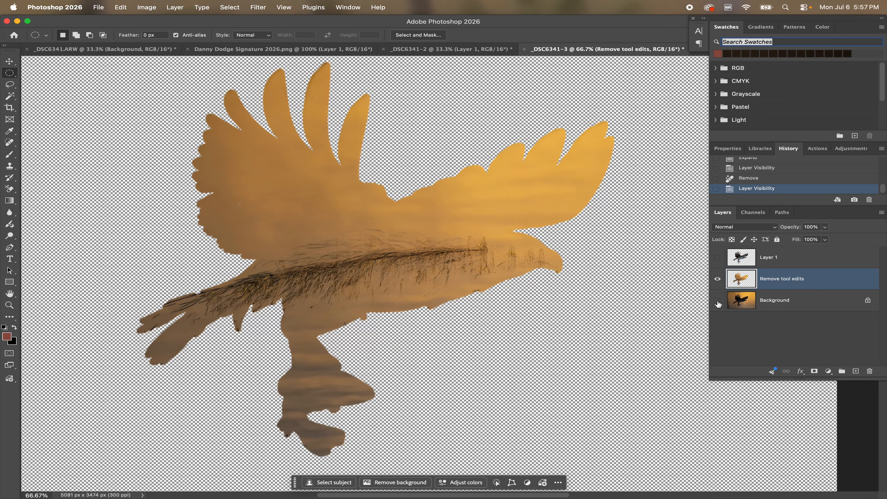
click(718, 300)
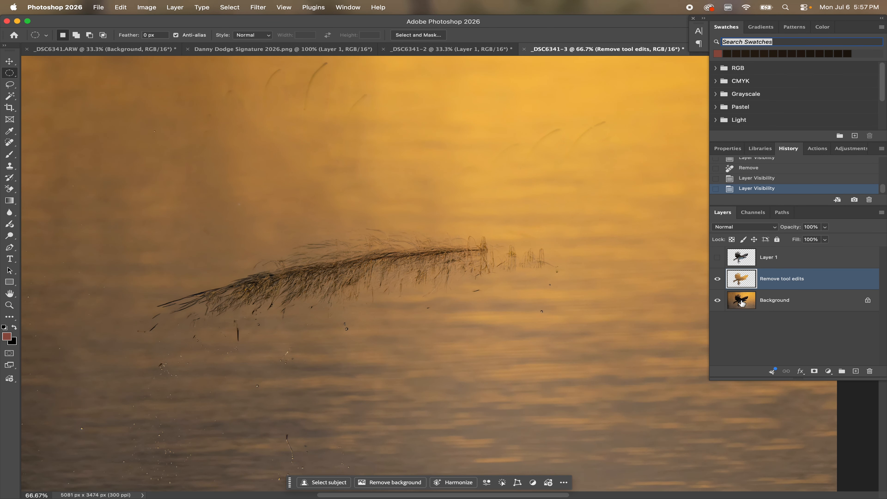
shift+click(744, 303)
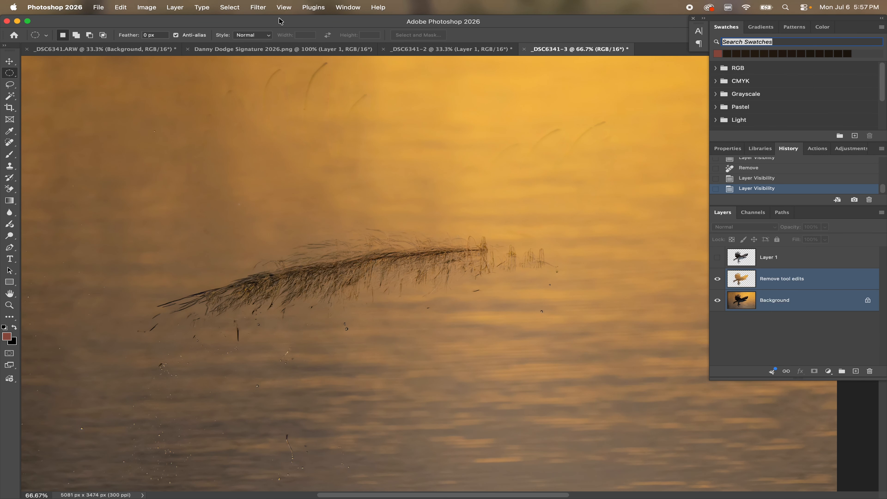
click(174, 7)
click(193, 337)
- Show Layer 1 again so the brightened osprey sits over the cleaned background, and view the whole image
click(717, 257)
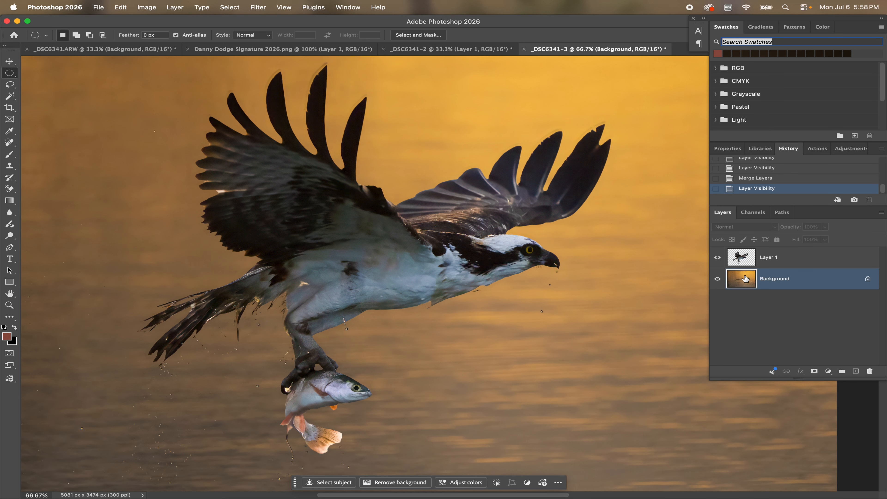
key(super+minus)
key(super+minus)
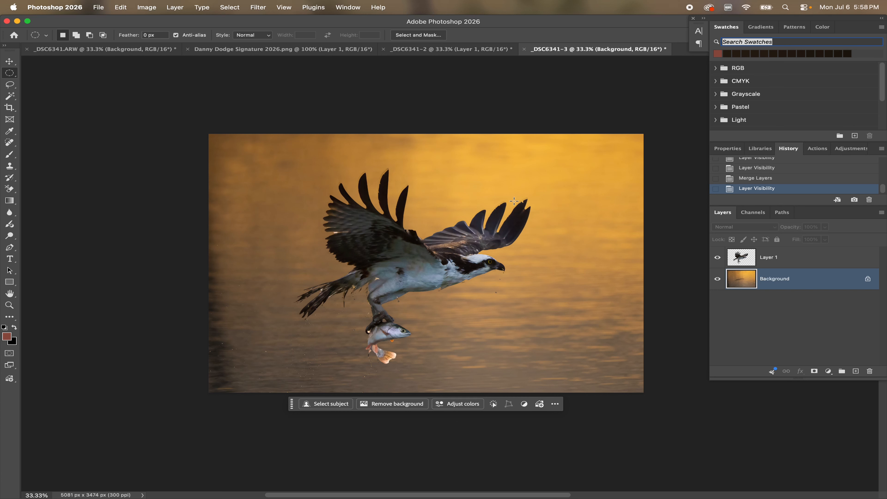